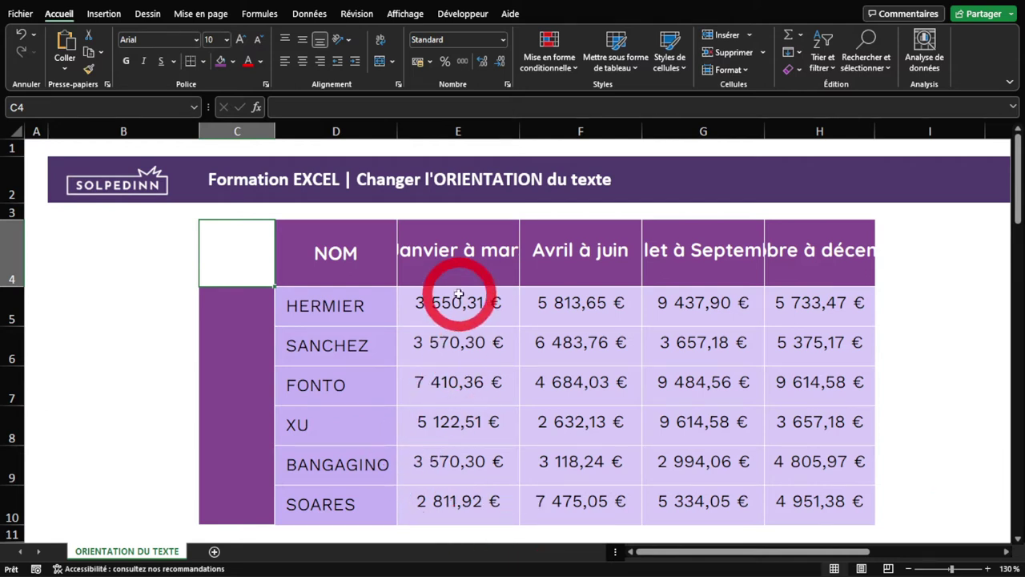
Enter the region name Asie in merged cell C5.
{"action": "left_click", "coordinate": [242, 347]}
{"action": "mouse_move", "coordinate": [242, 347]}
{"action": "left_mouse_down"}
{"action": "mouse_move", "coordinate": [241, 443]}
{"action": "mouse_move", "coordinate": [230, 457]}
{"action": "left_mouse_up"}
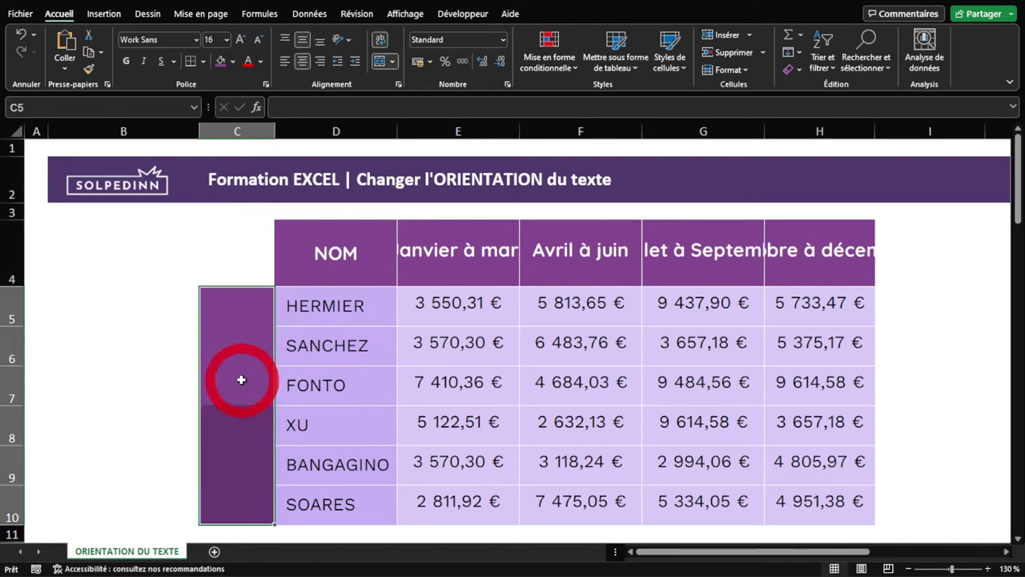
{"action": "left_click_drag", "start_coordinate": [241, 381], "coordinate": [229, 345]}
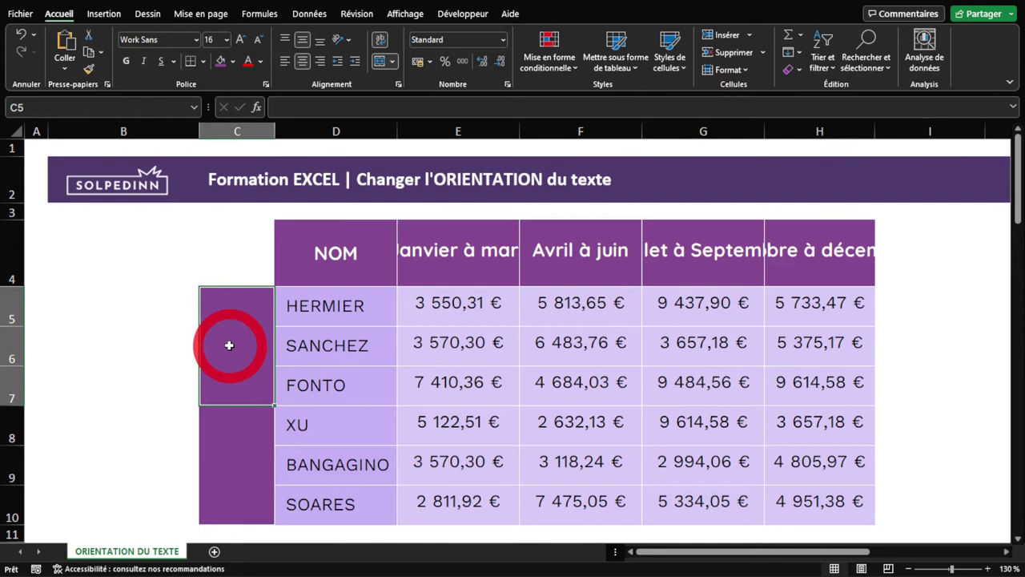
{"action": "type", "text": "Asie"}
{"action": "key", "text": "Return"}
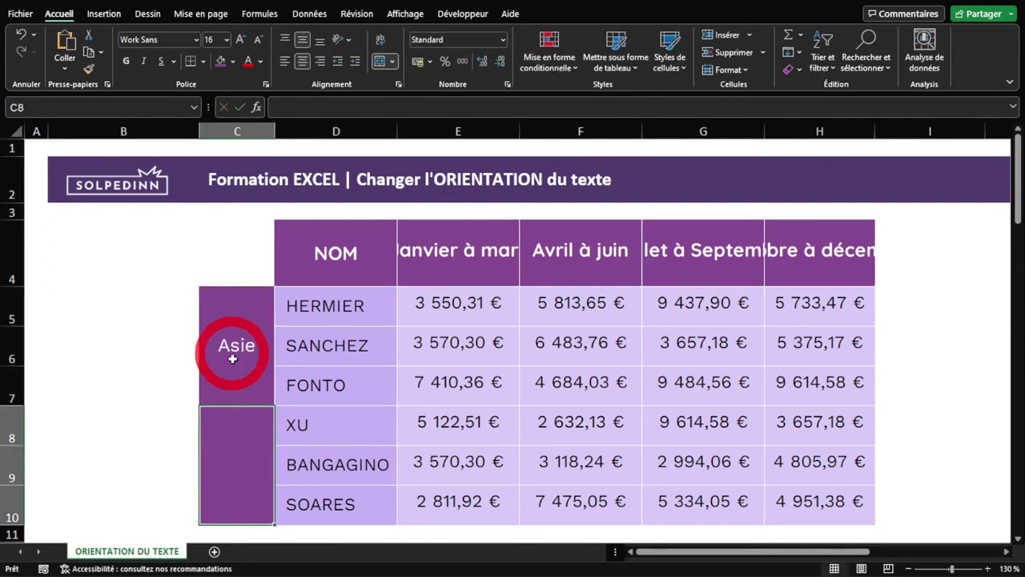
{"action": "left_click_drag", "start_coordinate": [282, 311], "coordinate": [327, 390]}
{"action": "left_click", "coordinate": [260, 396]}
Enter AFRIQUE in merged cell C8.
{"action": "left_click", "coordinate": [249, 481]}
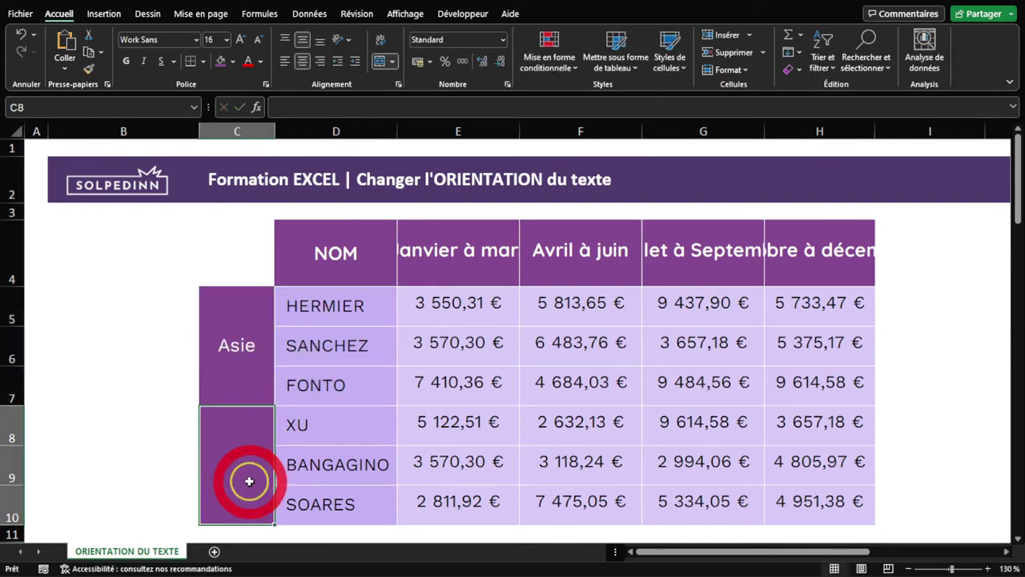
{"action": "type", "text": "EUE"}
{"action": "key", "text": "Up"}
{"action": "type", "text": "A"}
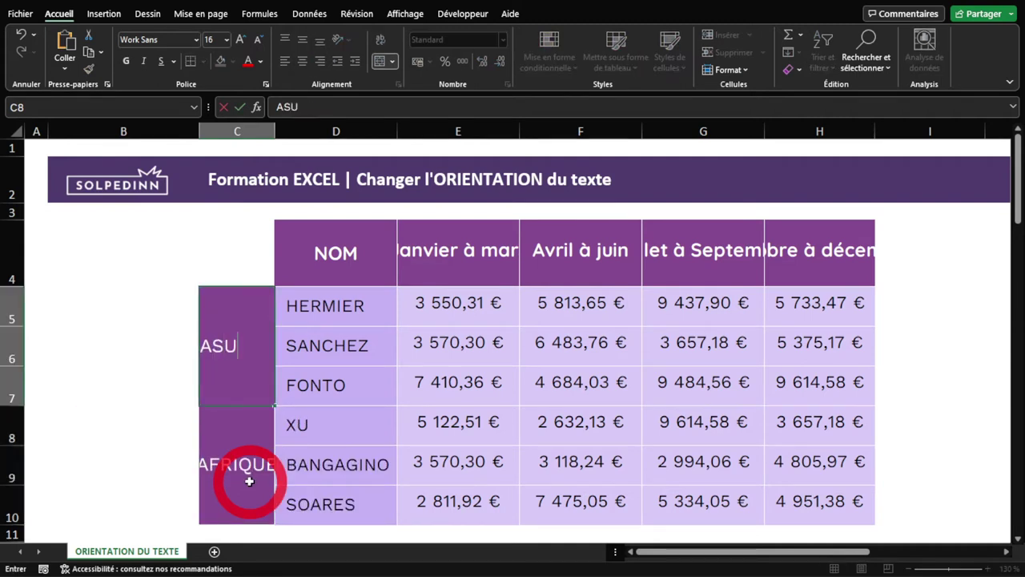
{"action": "type", "text": "E"}
{"action": "key", "text": "Return"}
Retype ASIE in merged cell C5 to fix the ASUE typo.
{"action": "key", "text": "Up"}
{"action": "key", "text": "Up"}
{"action": "key", "text": "shift+Down"}
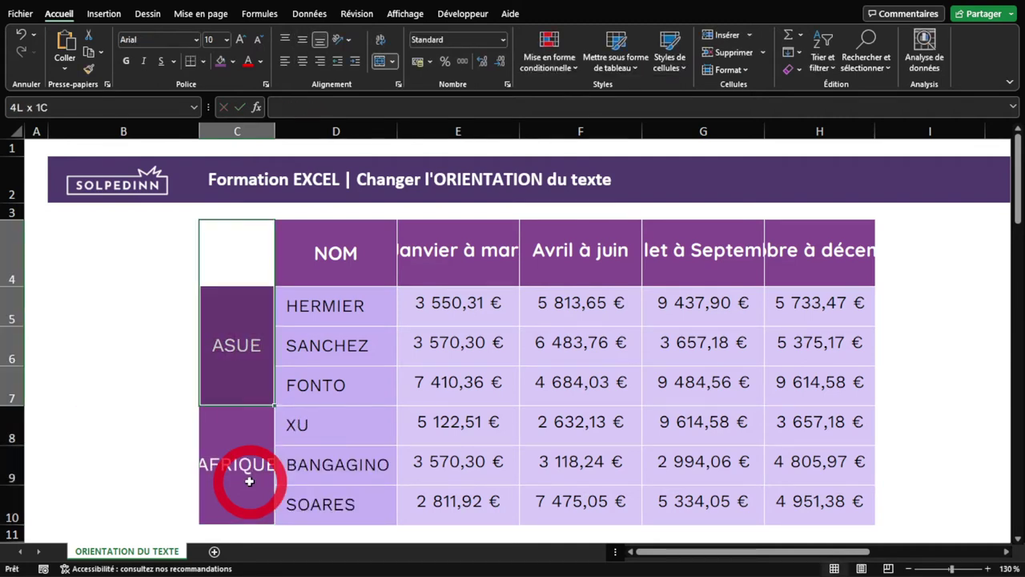
{"action": "key", "text": "Down"}
{"action": "type", "text": "ASIE"}
{"action": "key", "text": "Return"}
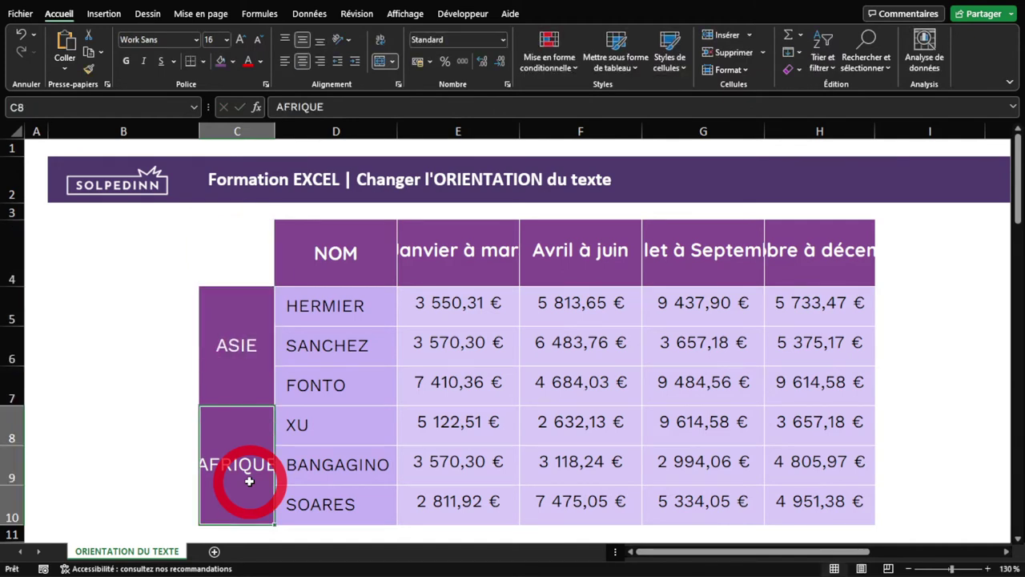
{"action": "mouse_move", "coordinate": [256, 148]}
{"action": "left_mouse_down"}
{"action": "mouse_move", "coordinate": [288, 132]}
{"action": "mouse_move", "coordinate": [329, 133]}
{"action": "left_mouse_up"}
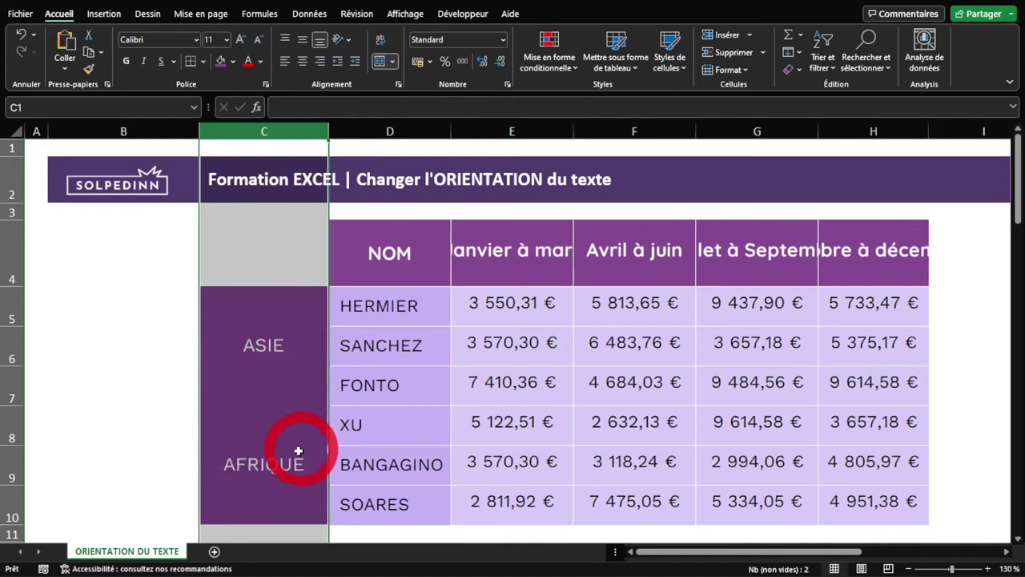
Narrow column C and select the ASIE and AFRIQUE cells C5:C10.
{"action": "left_click", "coordinate": [269, 479]}
{"action": "key", "text": "ctrl+z"}
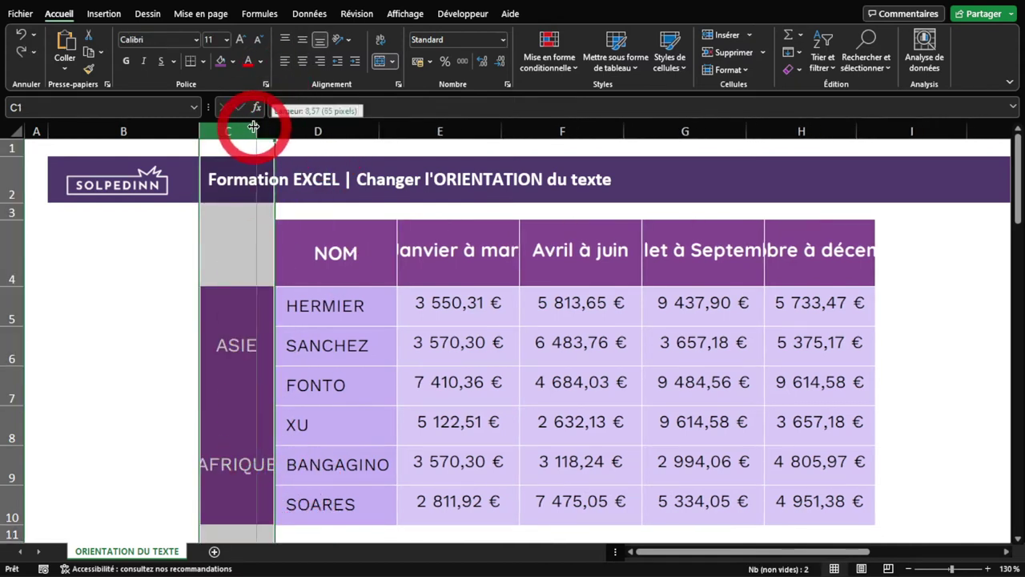
{"action": "left_click_drag", "start_coordinate": [270, 128], "coordinate": [255, 128]}
{"action": "left_click_drag", "start_coordinate": [229, 343], "coordinate": [249, 454]}
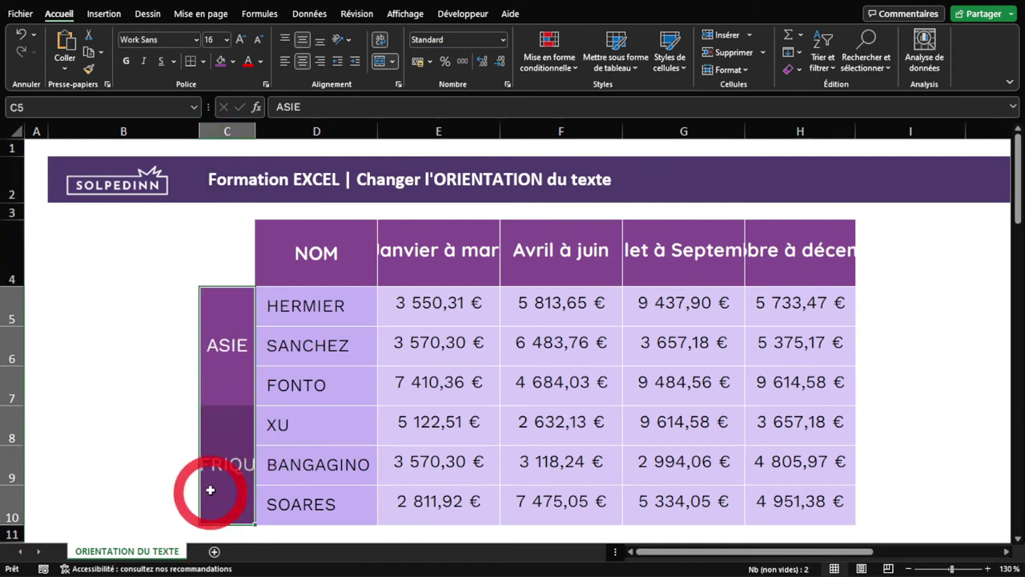
{"action": "left_click_drag", "start_coordinate": [219, 339], "coordinate": [226, 467]}
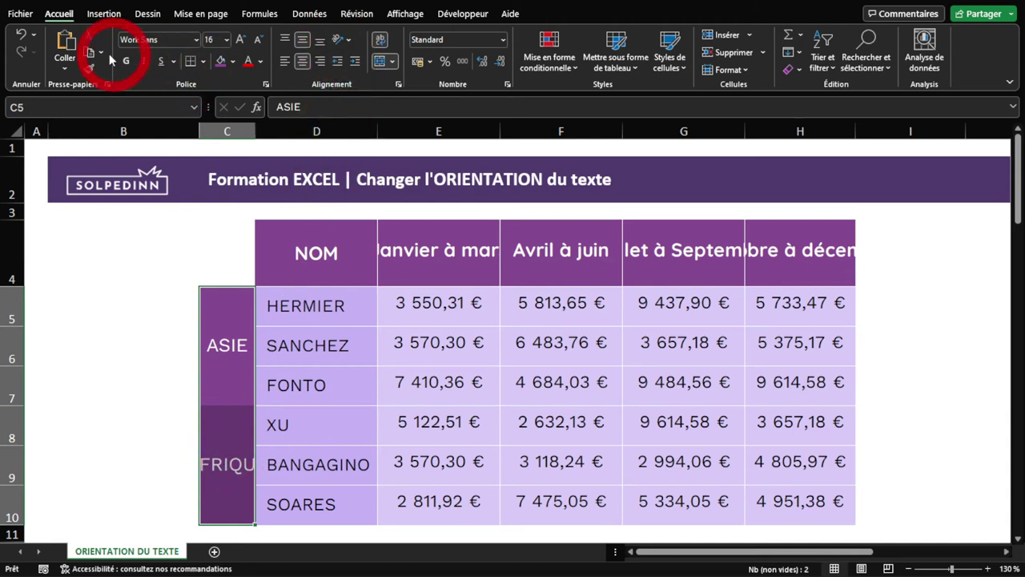
Make ASIE and AFRIQUE vertical text and set their font size to 11.
{"action": "left_click", "coordinate": [348, 44]}
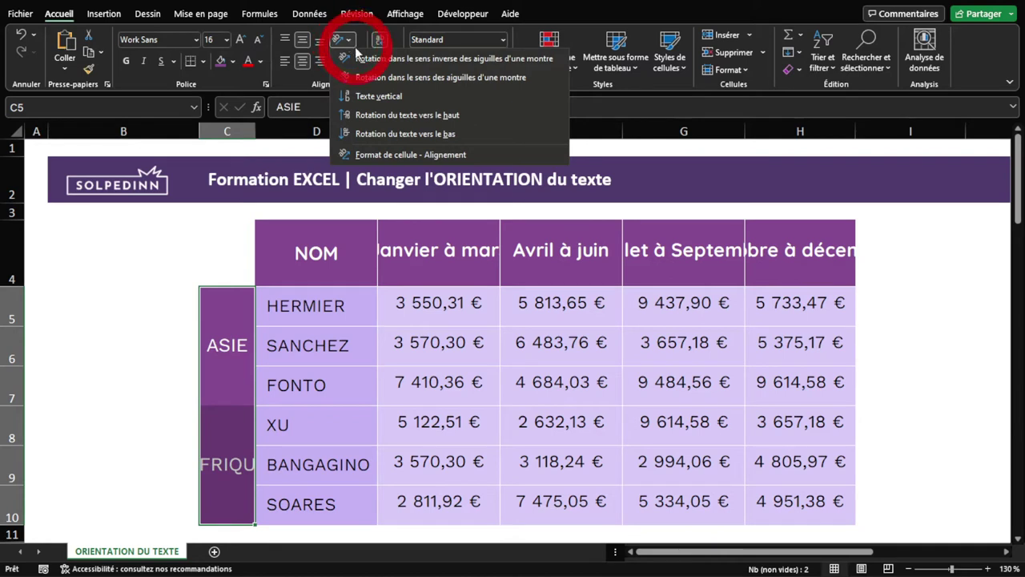
{"action": "left_click", "coordinate": [377, 96]}
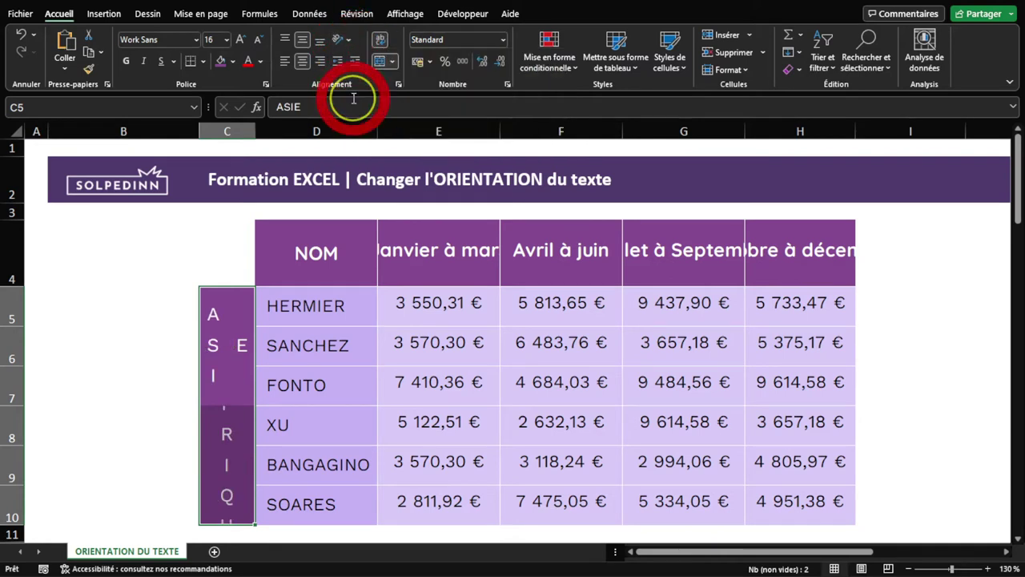
{"action": "left_click_drag", "start_coordinate": [227, 384], "coordinate": [227, 438]}
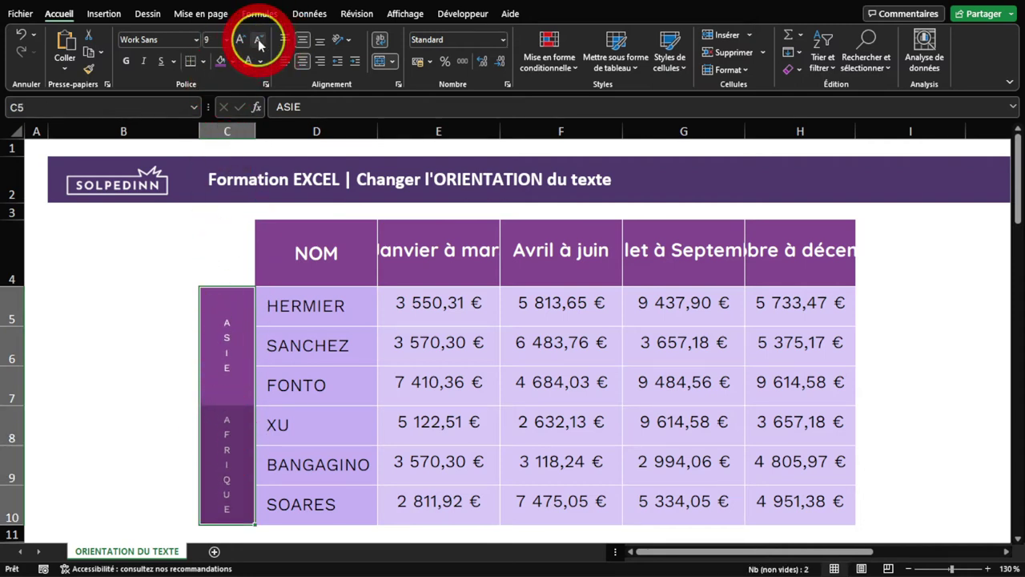
{"action": "left_click", "coordinate": [196, 424]}
{"action": "left_click_drag", "start_coordinate": [206, 395], "coordinate": [229, 432]}
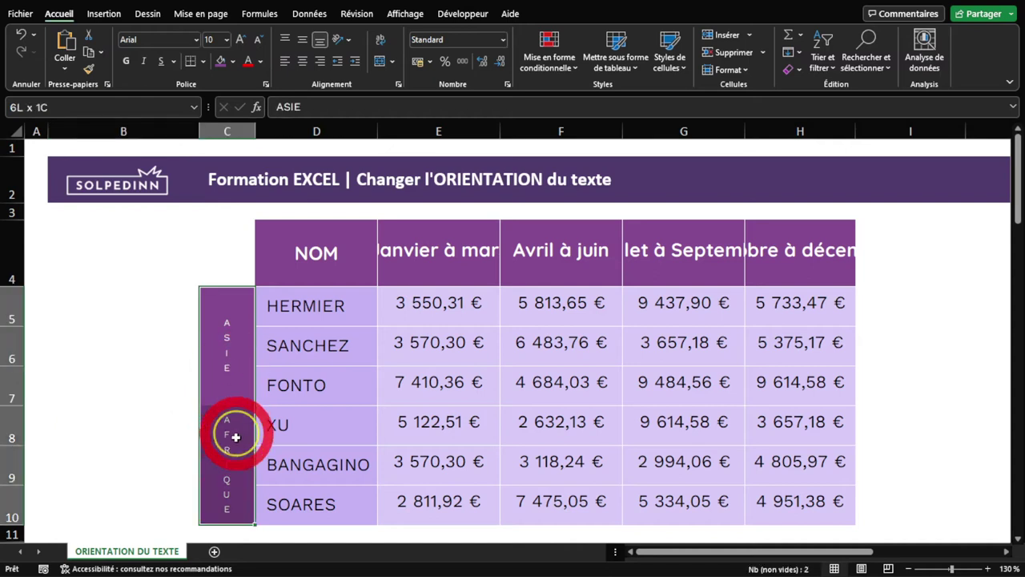
{"action": "left_click", "coordinate": [258, 39]}
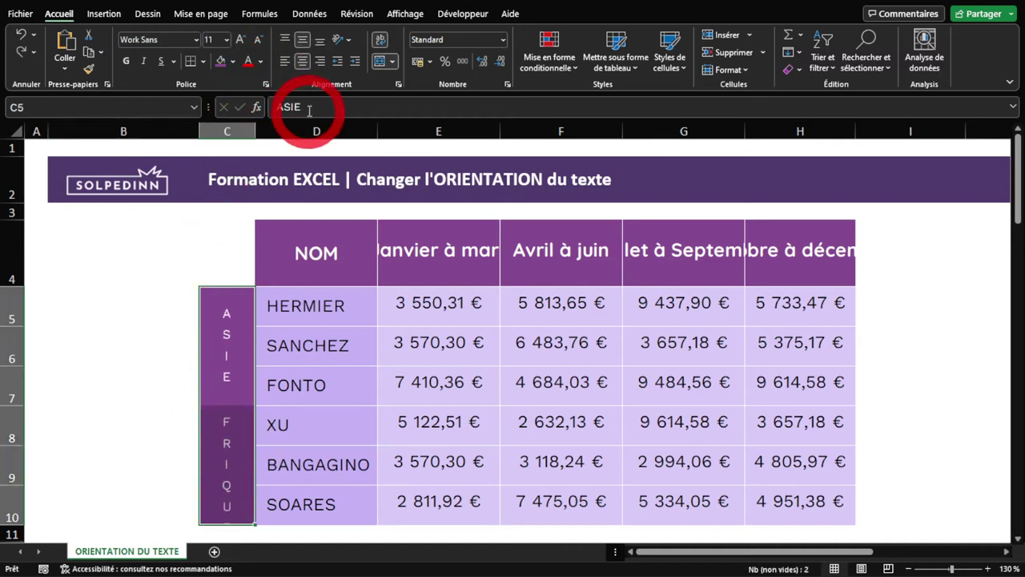
Set ASIE and AFRIQUE to 16 pt and rotate them to read upward.
{"action": "key", "text": "ctrl+shift+greater"}
{"action": "key", "text": "ctrl+shift+greater"}
{"action": "key", "text": "ctrl+shift+greater"}
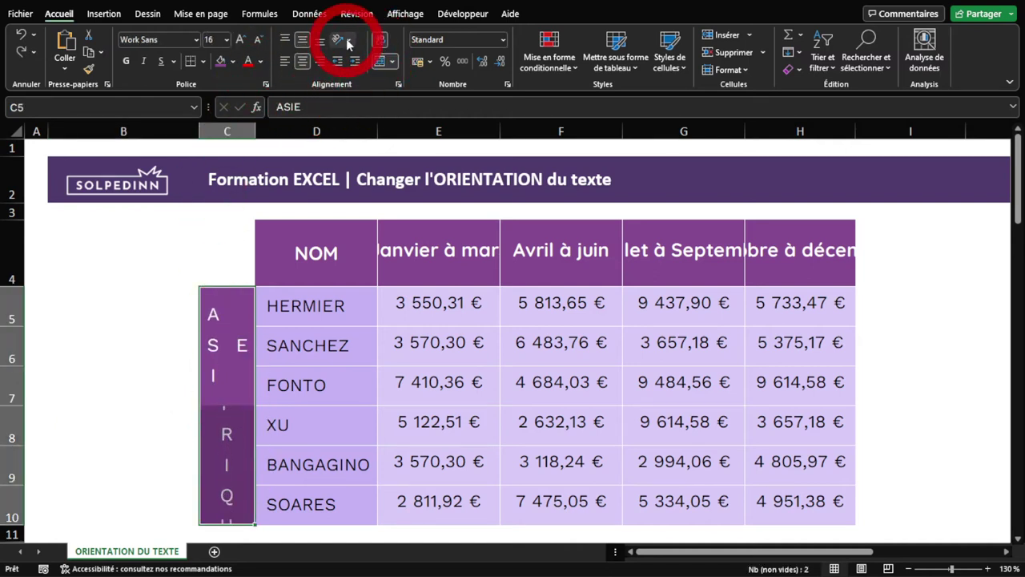
{"action": "left_click", "coordinate": [342, 39]}
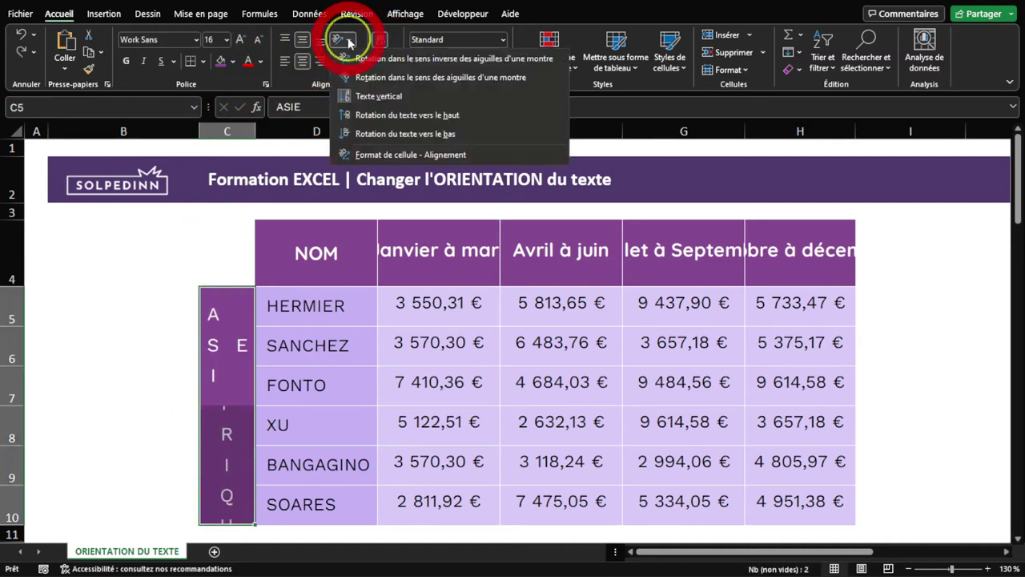
{"action": "left_click", "coordinate": [358, 116]}
{"action": "left_click", "coordinate": [222, 430]}
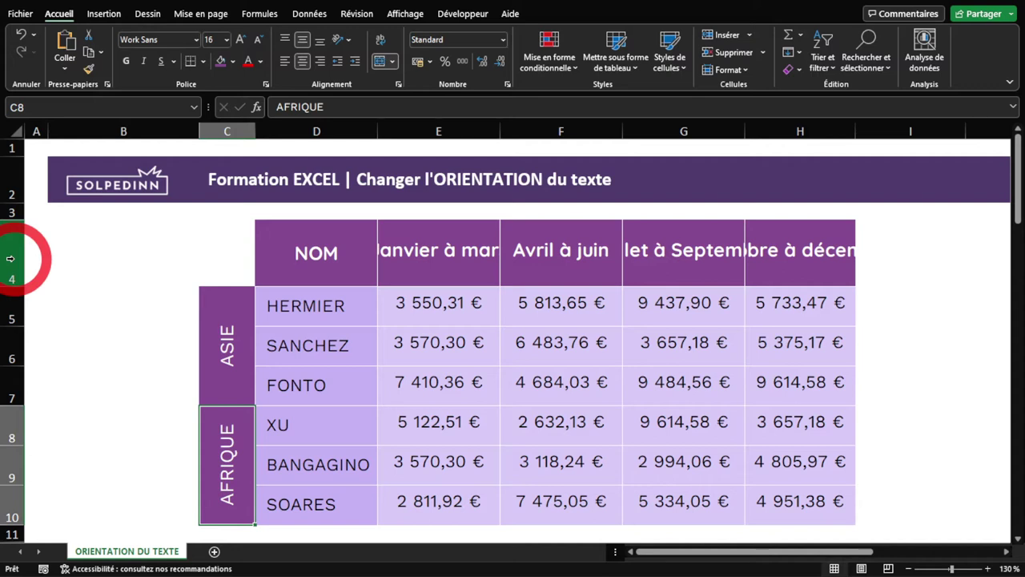
Check the full quarter headers, from Janvier à mars to Octobre à décembre.
{"action": "left_click", "coordinate": [10, 257]}
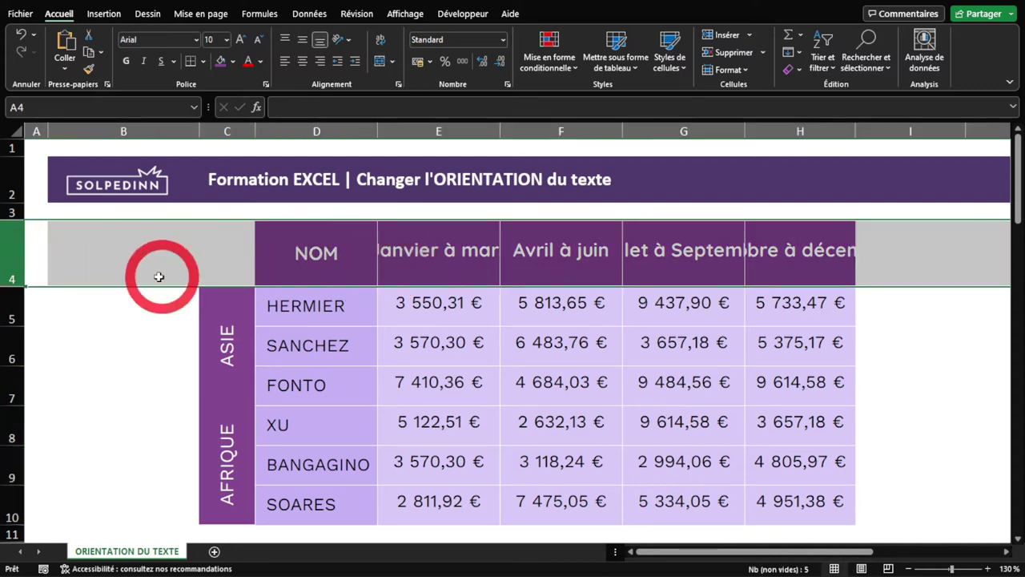
{"action": "double_click", "coordinate": [423, 240]}
{"action": "left_click_drag", "start_coordinate": [411, 256], "coordinate": [197, 256]}
{"action": "left_click", "coordinate": [565, 249]}
{"action": "double_click", "coordinate": [662, 245]}
{"action": "left_click", "coordinate": [800, 255]}
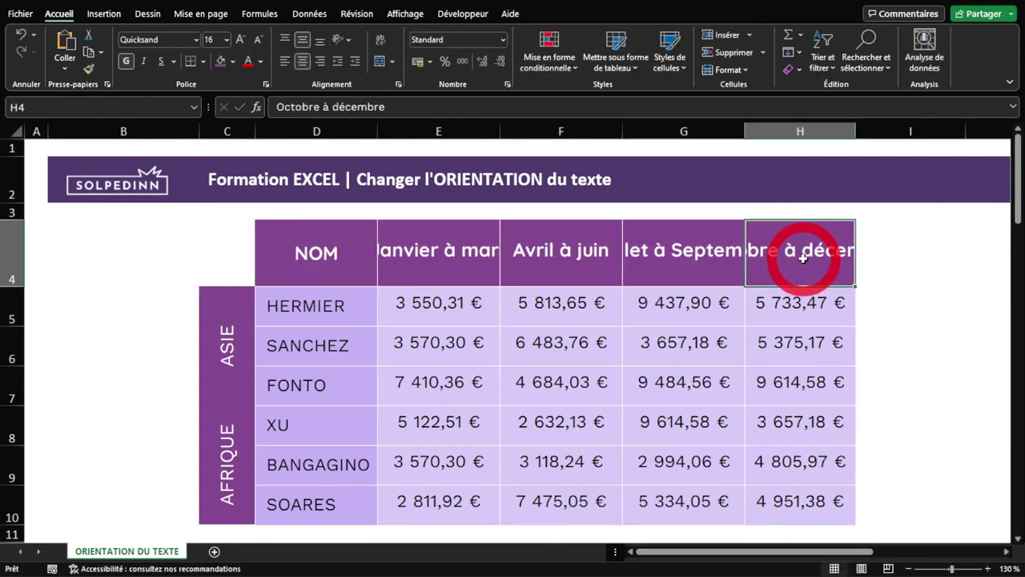
{"action": "double_click", "coordinate": [789, 252]}
{"action": "left_click", "coordinate": [787, 248]}
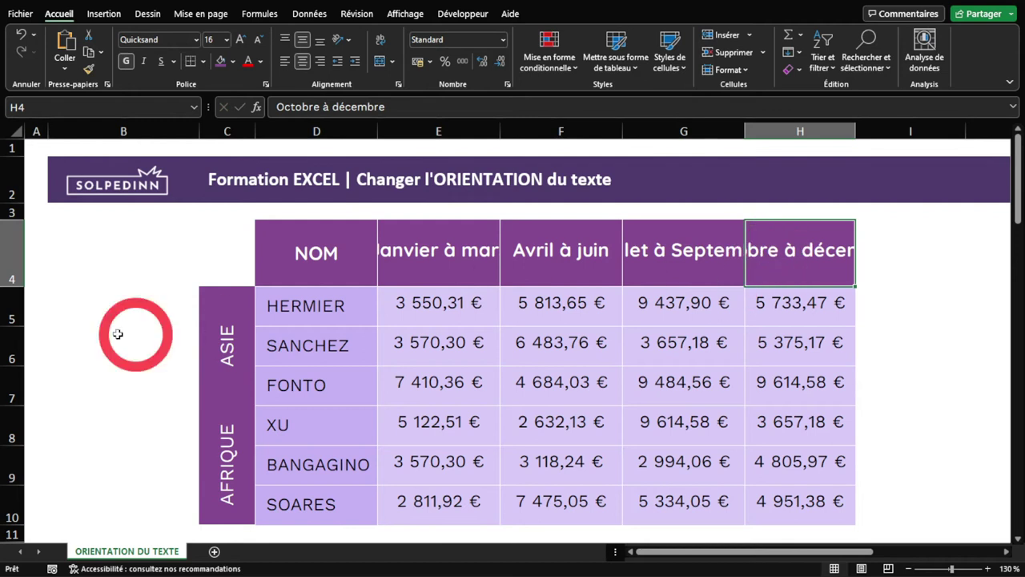
Angle the header row 4 text counterclockwise.
{"action": "left_click", "coordinate": [5, 269]}
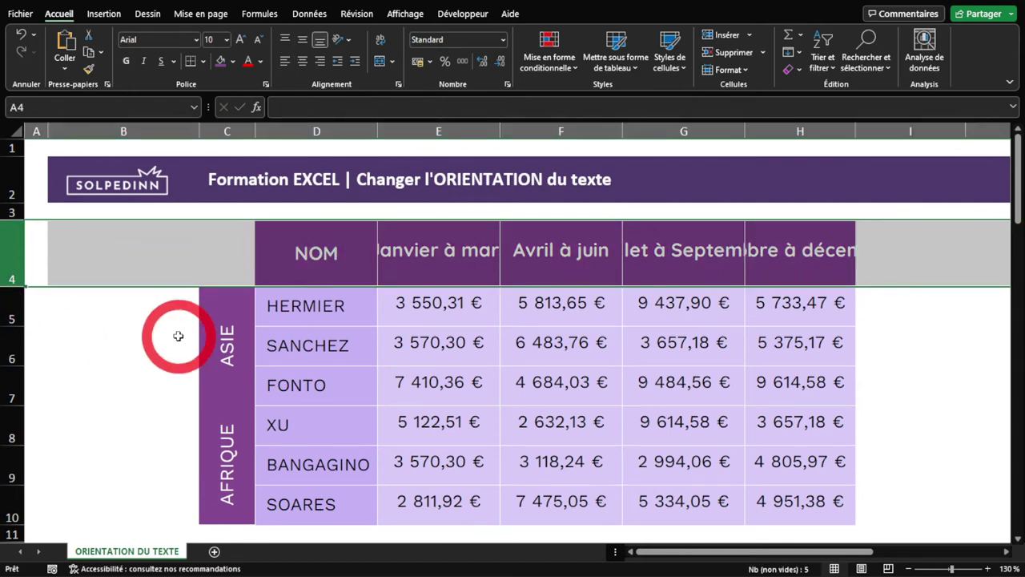
{"action": "left_click", "coordinate": [349, 42]}
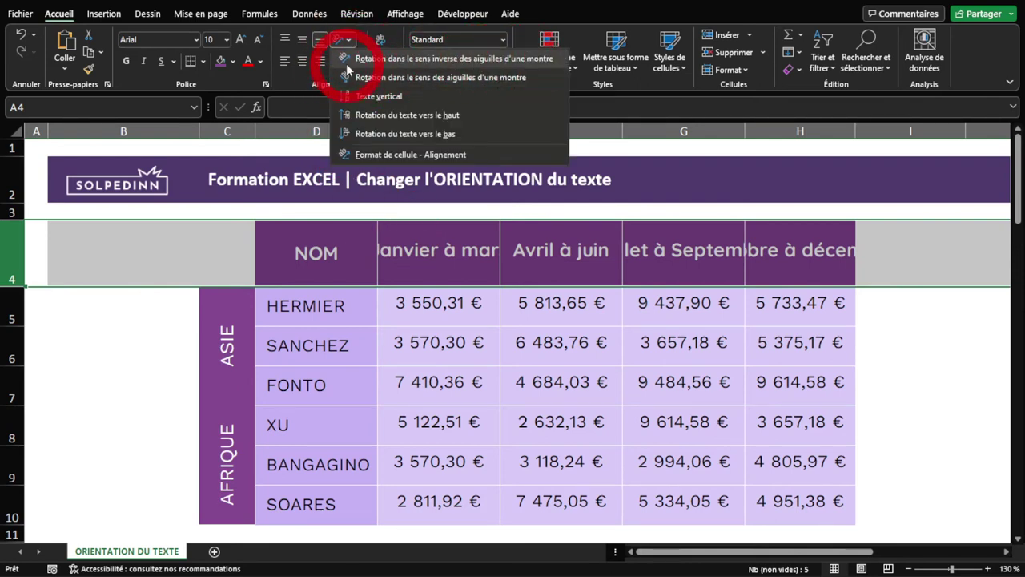
{"action": "left_click", "coordinate": [382, 61]}
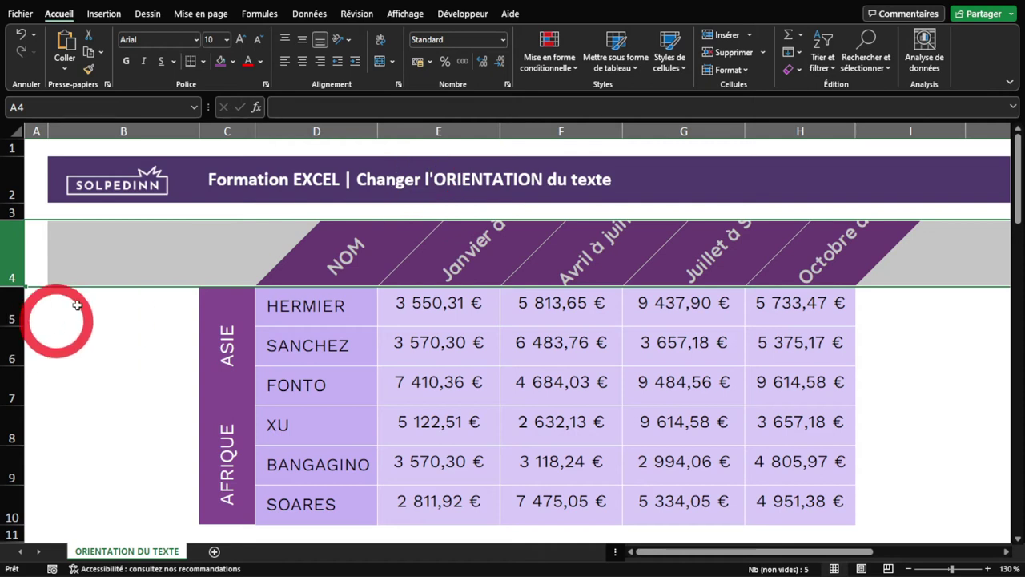
Heighten header row 4 to about 107,25 points so every slanted label shows fully.
{"action": "left_click", "coordinate": [84, 274]}
{"action": "left_click", "coordinate": [9, 254]}
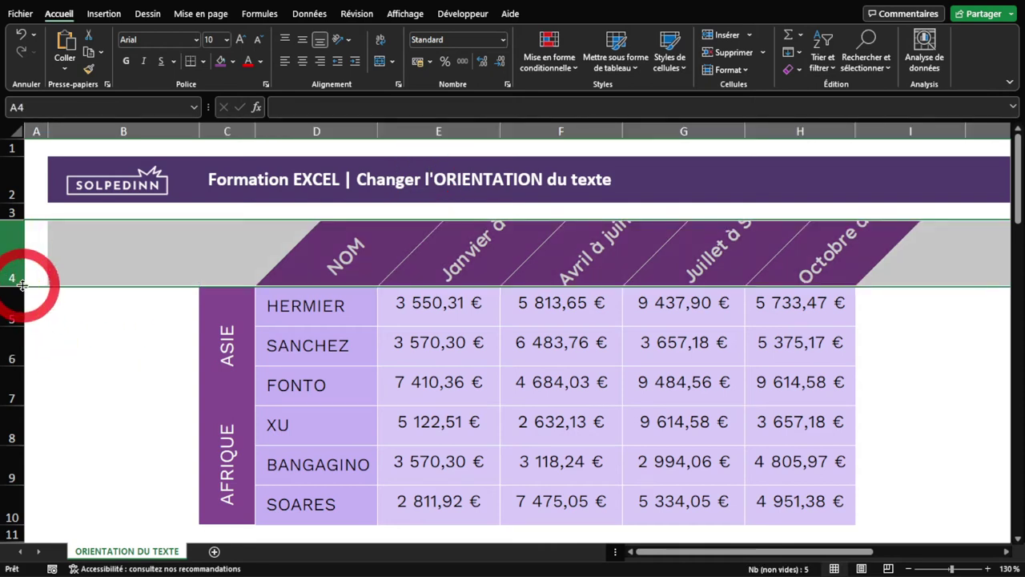
{"action": "left_click_drag", "start_coordinate": [21, 288], "coordinate": [29, 326]}
{"action": "scroll", "coordinate": [121, 304], "scroll_direction": "down", "scroll_amount": 2}
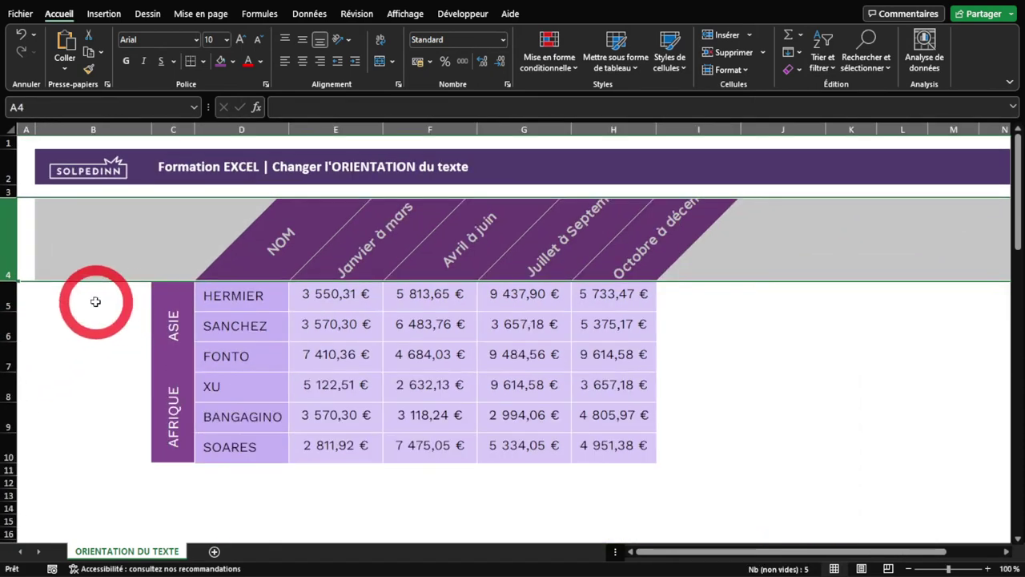
{"action": "left_click_drag", "start_coordinate": [6, 274], "coordinate": [16, 319]}
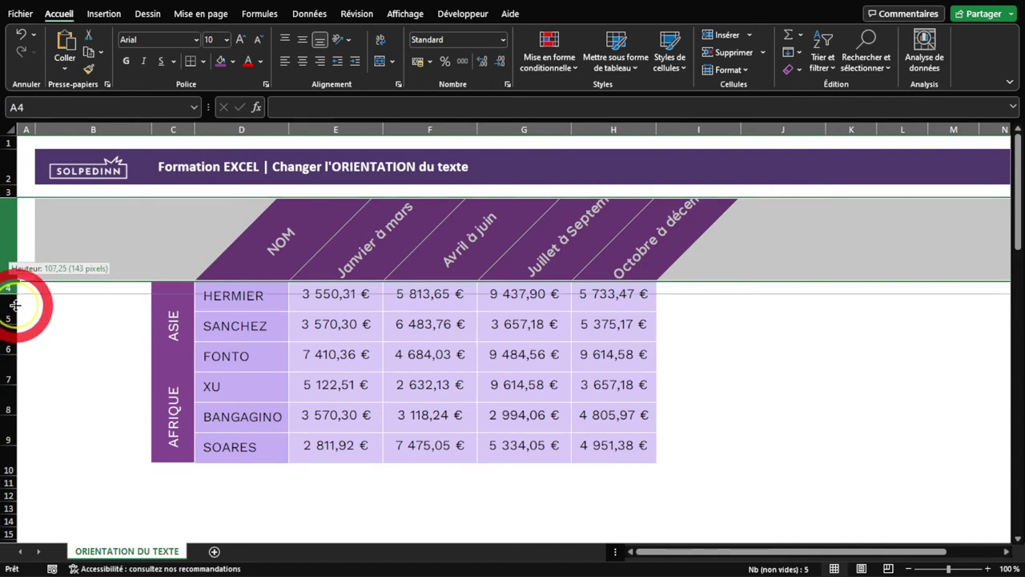
{"action": "left_click", "coordinate": [316, 298]}
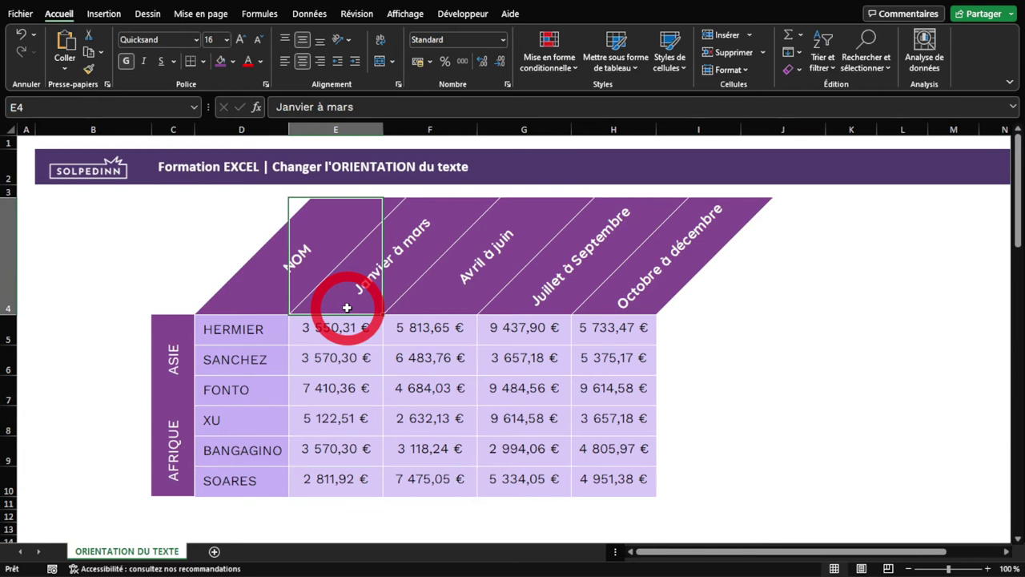
Narrow columns E to H and set the E5:H10 sales amounts to 14-point font.
{"action": "left_click_drag", "start_coordinate": [320, 129], "coordinate": [645, 125]}
{"action": "mouse_move", "coordinate": [315, 328]}
{"action": "left_mouse_down"}
{"action": "mouse_move", "coordinate": [457, 449]}
{"action": "mouse_move", "coordinate": [545, 479]}
{"action": "left_mouse_up"}
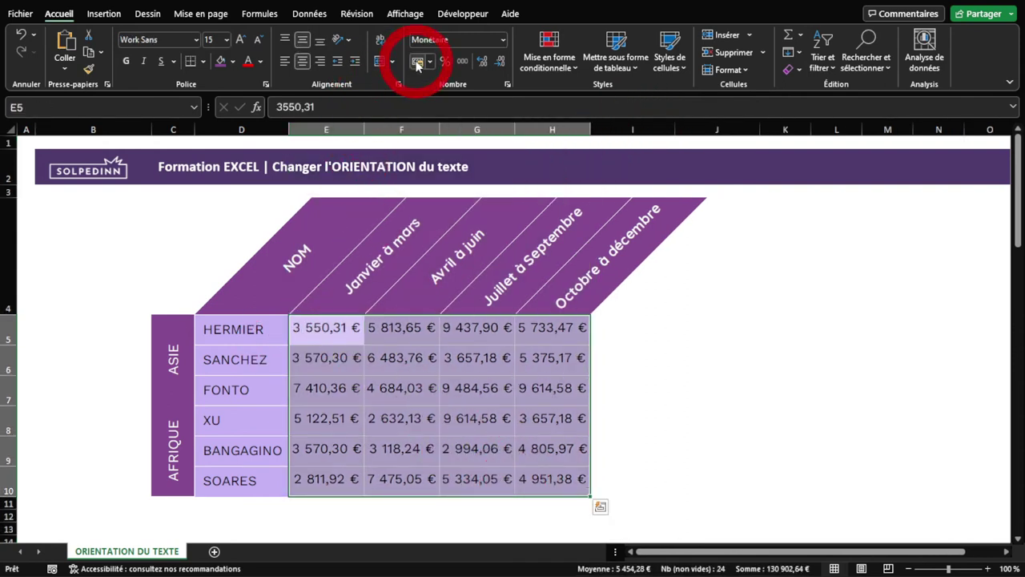
{"action": "left_click", "coordinate": [258, 39]}
{"action": "left_click", "coordinate": [258, 39]}
{"action": "left_click", "coordinate": [258, 39]}
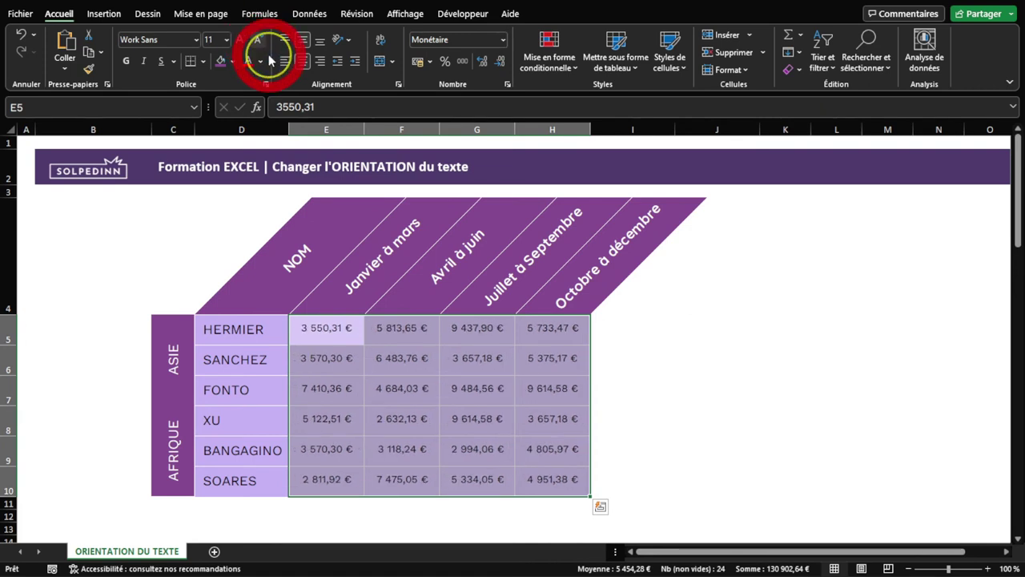
{"action": "left_click_drag", "start_coordinate": [377, 286], "coordinate": [604, 295]}
{"action": "key", "text": "ctrl+z"}
{"action": "key", "text": "ctrl+z"}
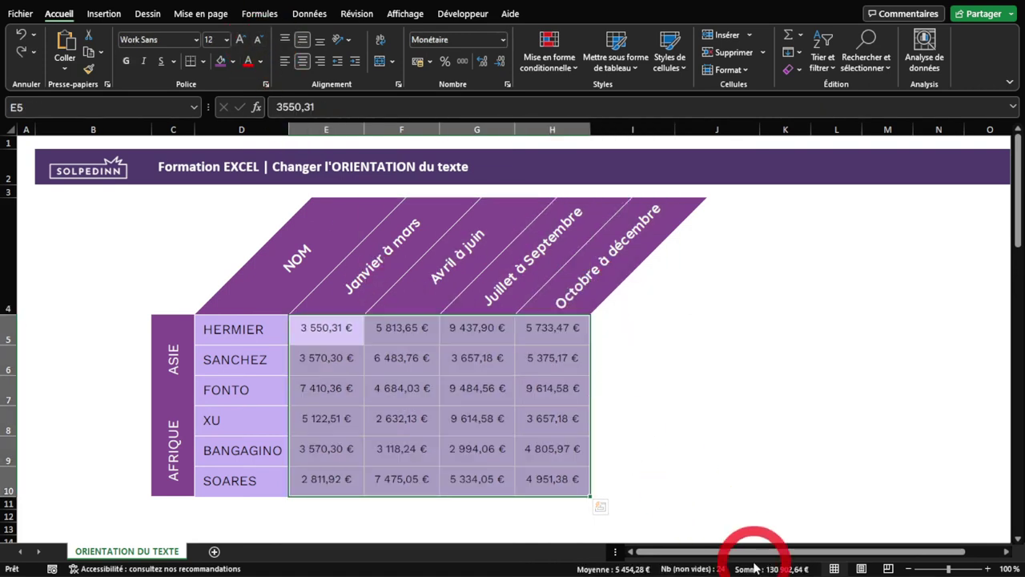
{"action": "left_click", "coordinate": [179, 325]}
{"action": "left_click_drag", "start_coordinate": [277, 269], "coordinate": [582, 270]}
Slant the header labels NOM to Octobre à décembre at 27 degrees.
{"action": "right_click", "coordinate": [544, 276]}
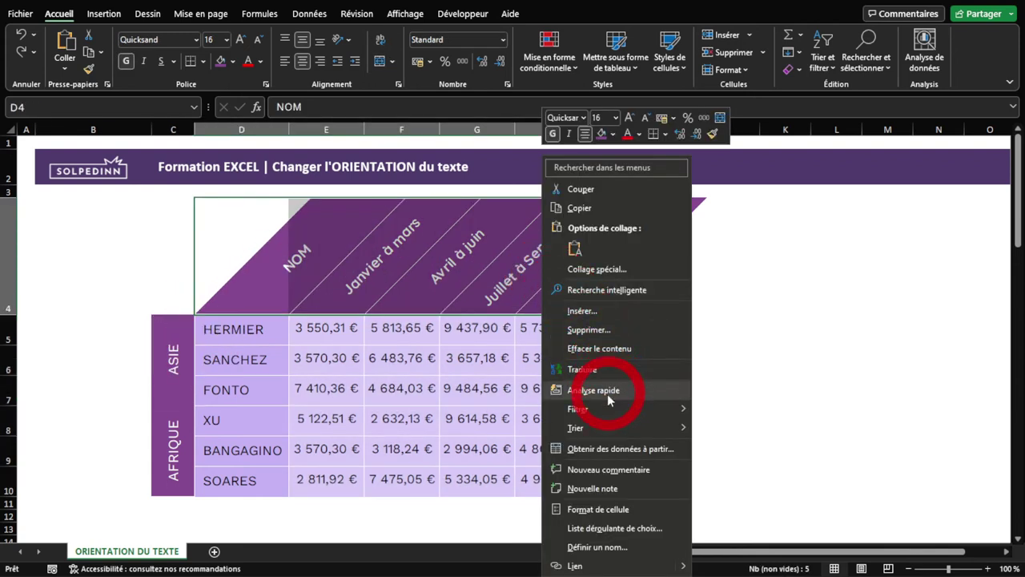
{"action": "left_click", "coordinate": [592, 509]}
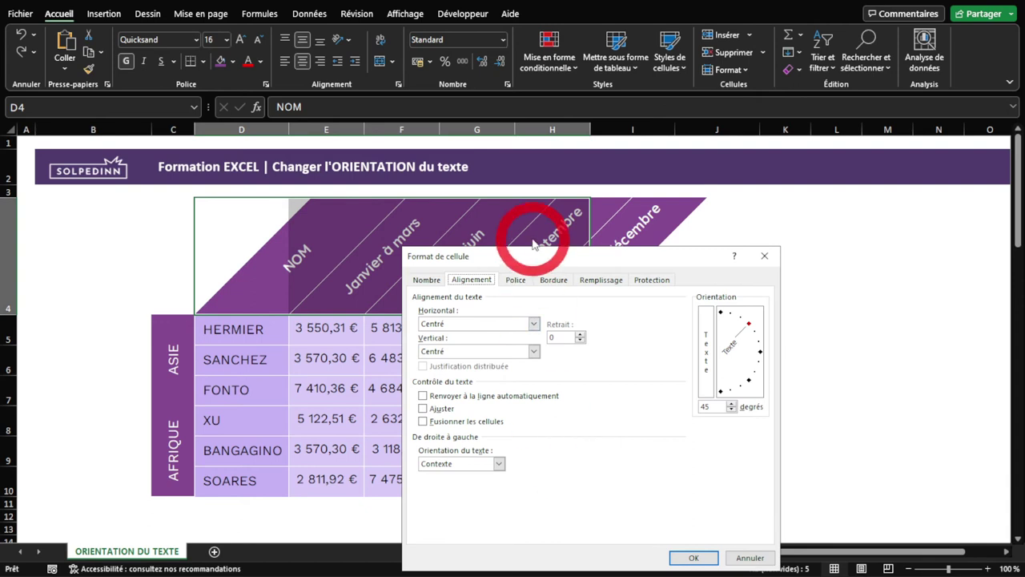
{"action": "left_click_drag", "start_coordinate": [521, 263], "coordinate": [330, 153]}
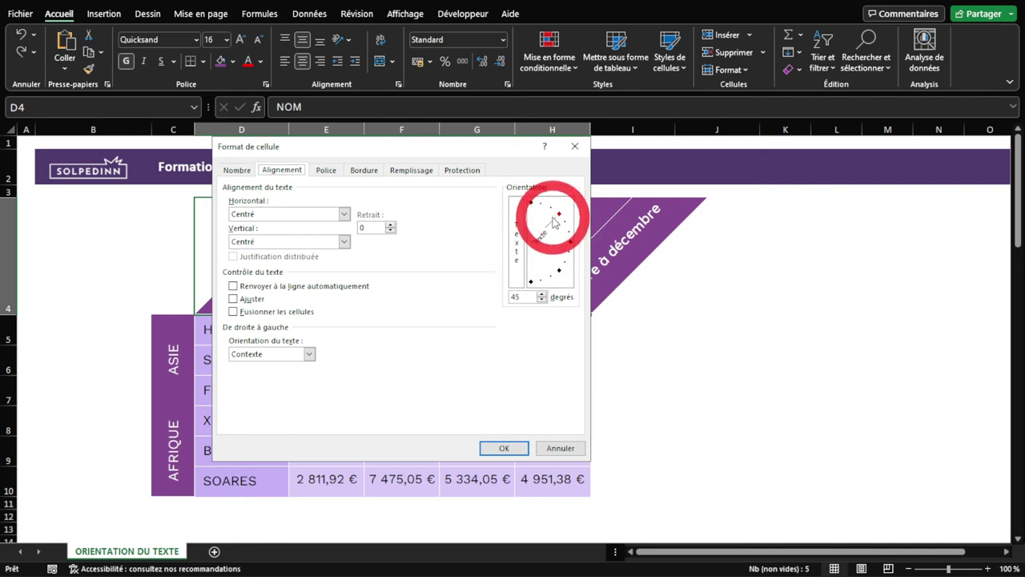
{"action": "left_click_drag", "start_coordinate": [561, 218], "coordinate": [570, 227]}
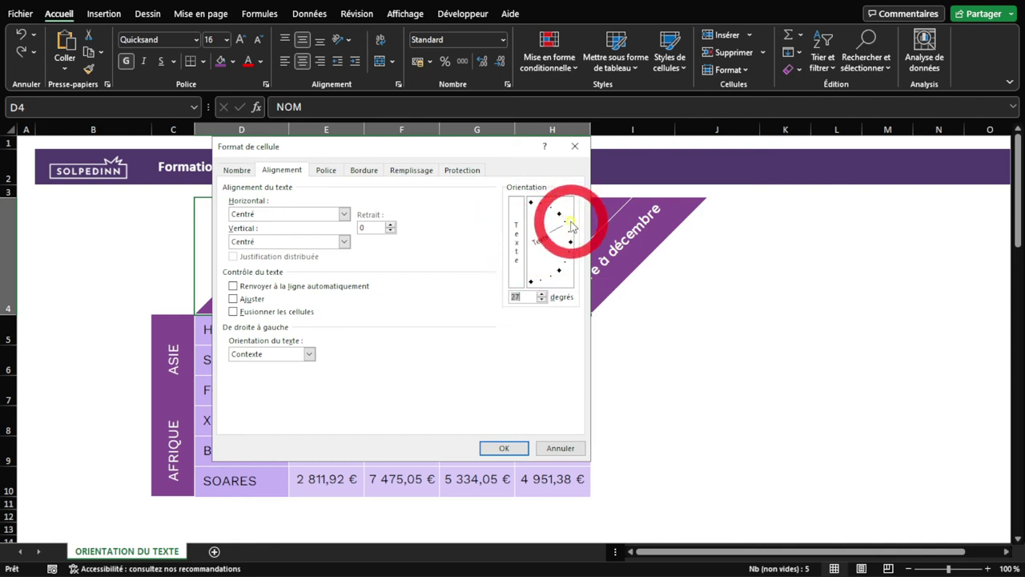
{"action": "left_click", "coordinate": [504, 448]}
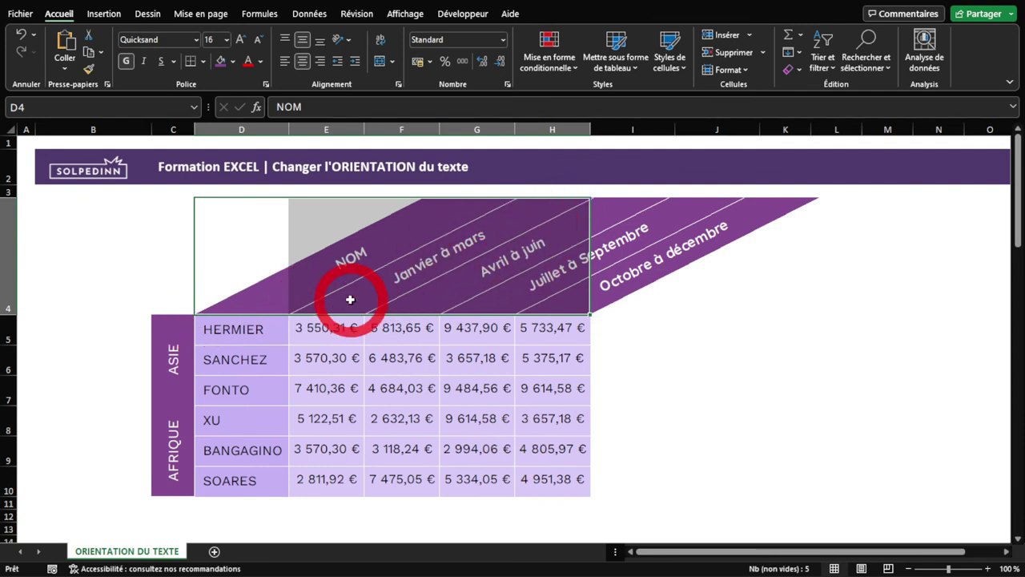
Rotate the header labels D4:H4 to a steep 75 degrees.
{"action": "left_click", "coordinate": [342, 40]}
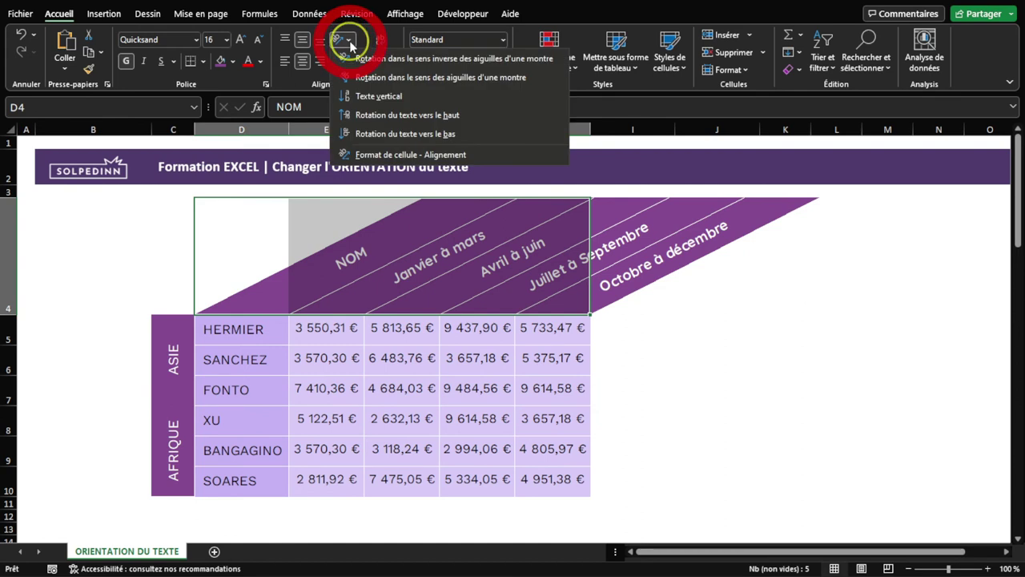
{"action": "left_click", "coordinate": [417, 219]}
{"action": "right_click", "coordinate": [456, 280]}
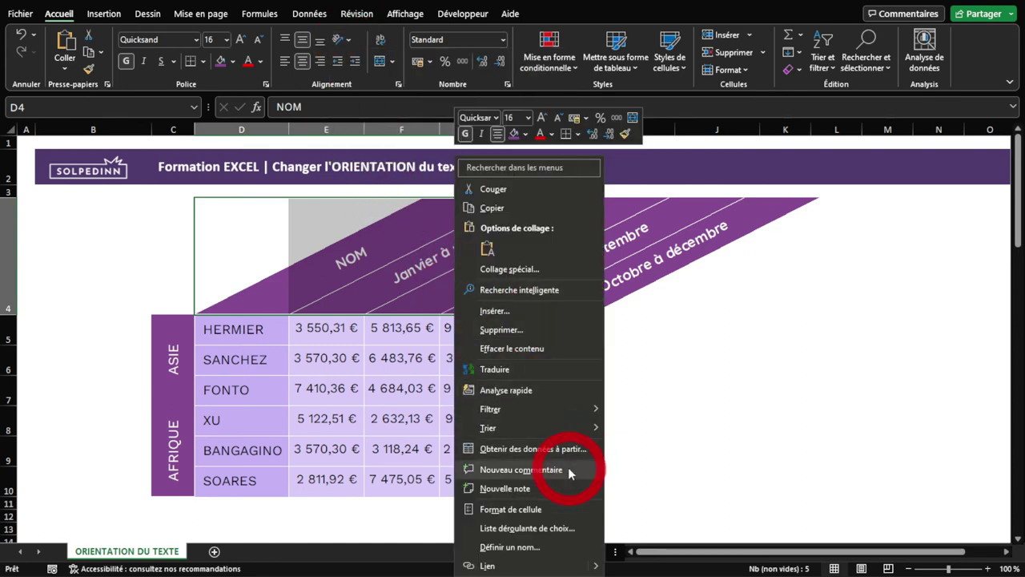
{"action": "left_click", "coordinate": [543, 506]}
{"action": "type", "text": "75"}
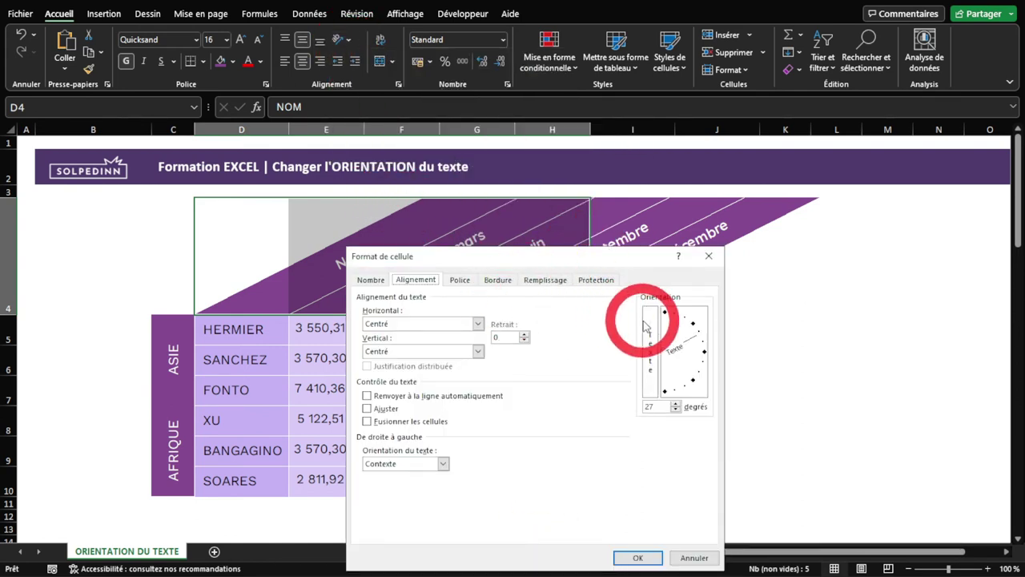
{"action": "left_click", "coordinate": [637, 557]}
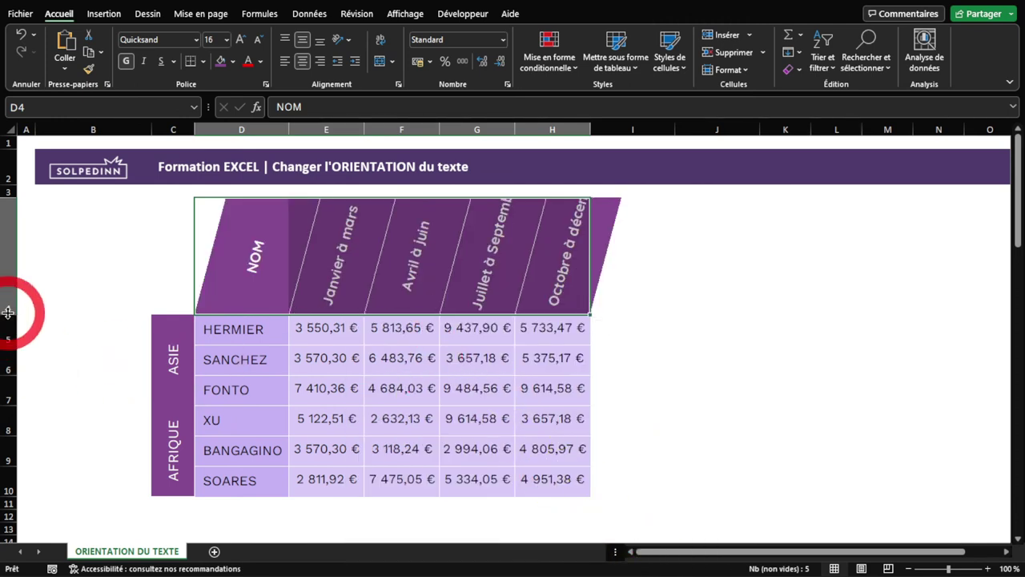
Make row 4 taller to fit the steep headers, then select amounts E5:H10.
{"action": "left_click_drag", "start_coordinate": [8, 312], "coordinate": [8, 331]}
{"action": "left_click", "coordinate": [617, 373]}
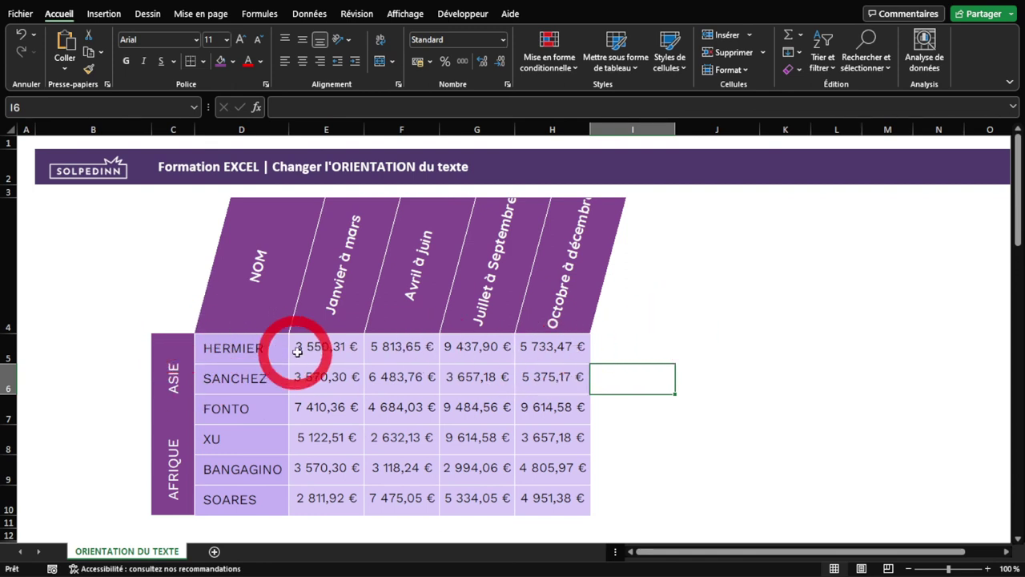
{"action": "left_click_drag", "start_coordinate": [295, 349], "coordinate": [554, 498]}
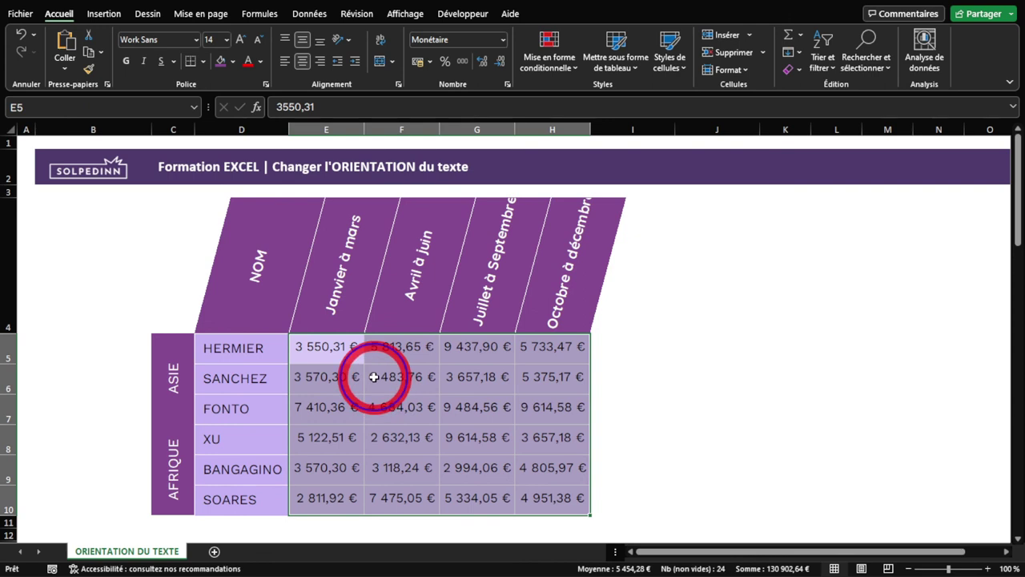
Rotate the E5:H10 sales amounts diagonally, then select columns E–H and rows 5–10.
{"action": "right_click", "coordinate": [374, 376]}
{"action": "left_click", "coordinate": [418, 321]}
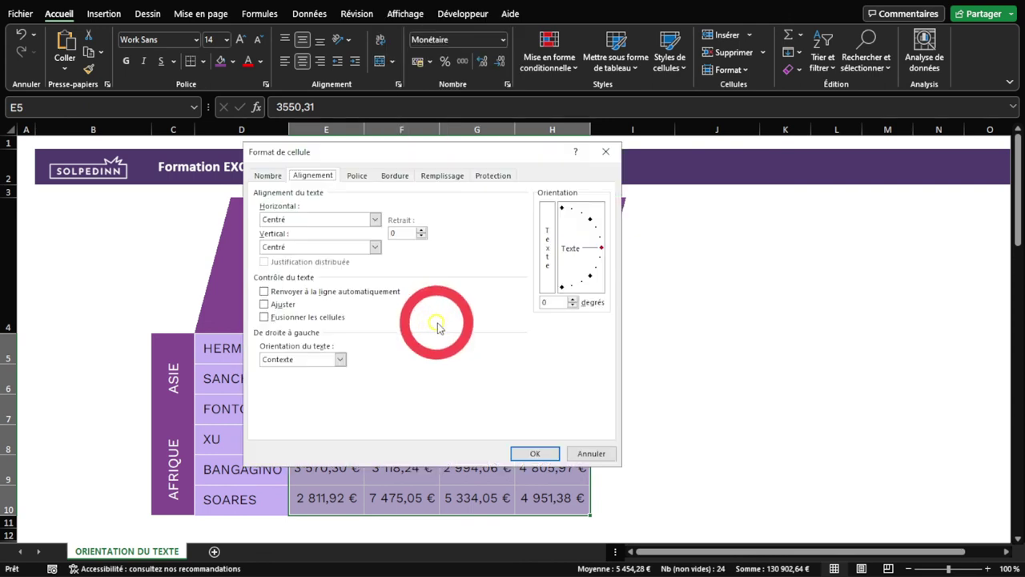
{"action": "left_click", "coordinate": [594, 226]}
{"action": "left_click", "coordinate": [535, 453]}
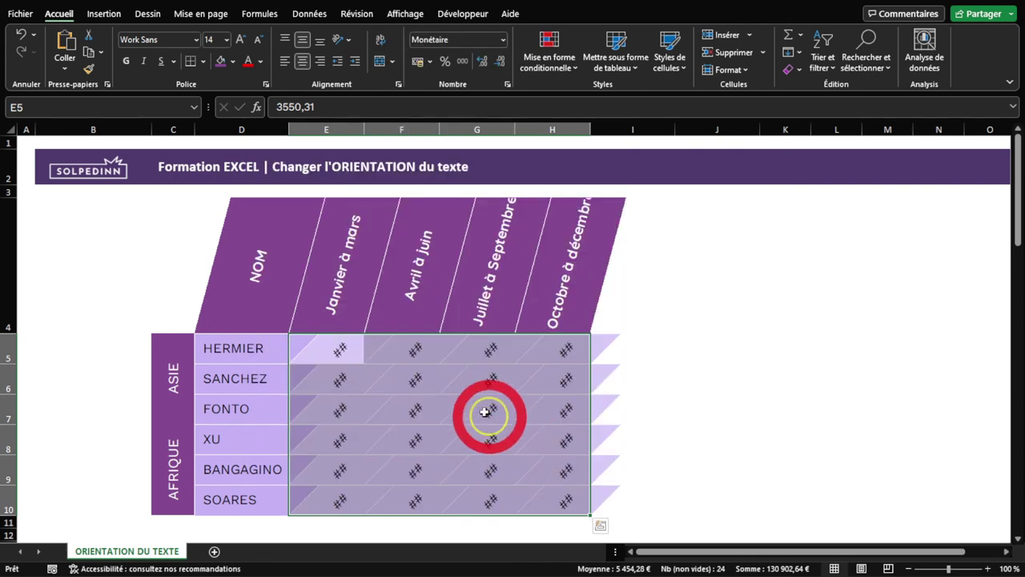
{"action": "scroll", "coordinate": [384, 332], "scroll_direction": "down", "scroll_amount": 1}
{"action": "mouse_move", "coordinate": [272, 127]}
{"action": "left_mouse_down"}
{"action": "mouse_move", "coordinate": [480, 127]}
{"action": "mouse_move", "coordinate": [469, 130]}
{"action": "left_mouse_up"}
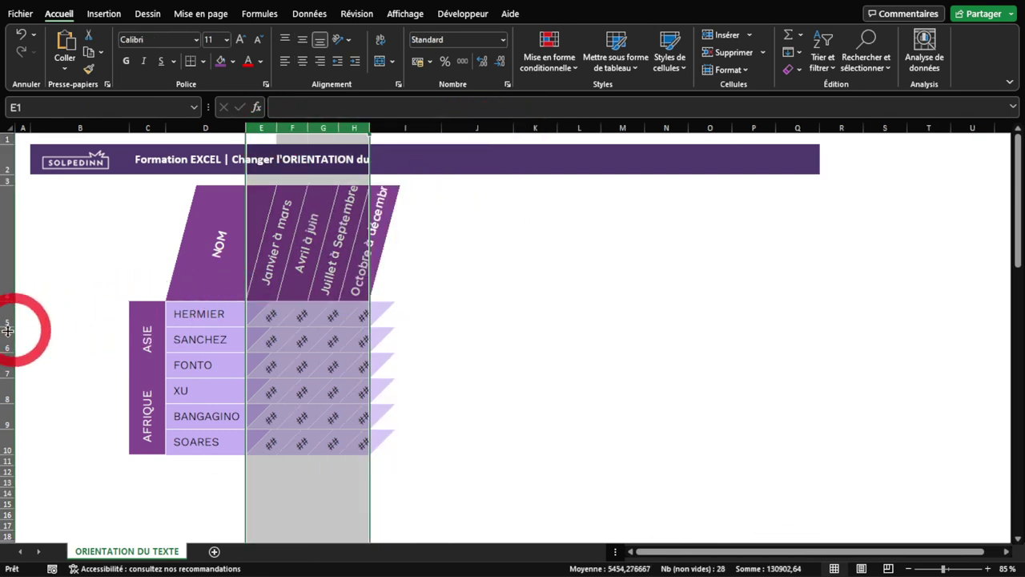
{"action": "left_click_drag", "start_coordinate": [6, 318], "coordinate": [9, 485]}
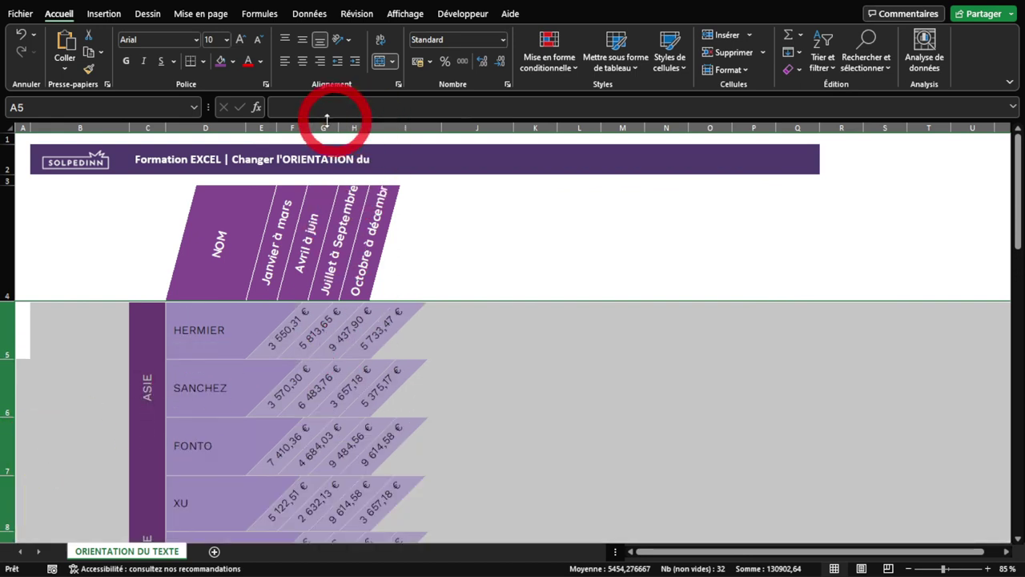
Widen columns E to H so every slanted euro amount reads in full instead of ###.
{"action": "left_click_drag", "start_coordinate": [257, 134], "coordinate": [485, 130]}
{"action": "scroll", "coordinate": [448, 265], "scroll_direction": "down", "scroll_amount": 1, "text": "ctrl"}
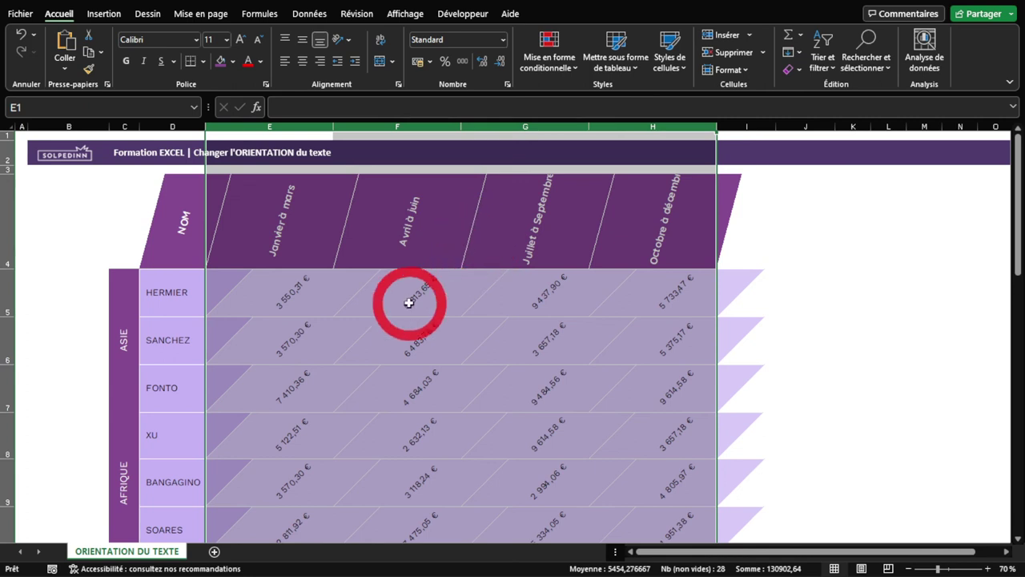
{"action": "scroll", "coordinate": [408, 303], "scroll_direction": "down", "scroll_amount": 1, "text": "ctrl"}
{"action": "left_click", "coordinate": [57, 305]}
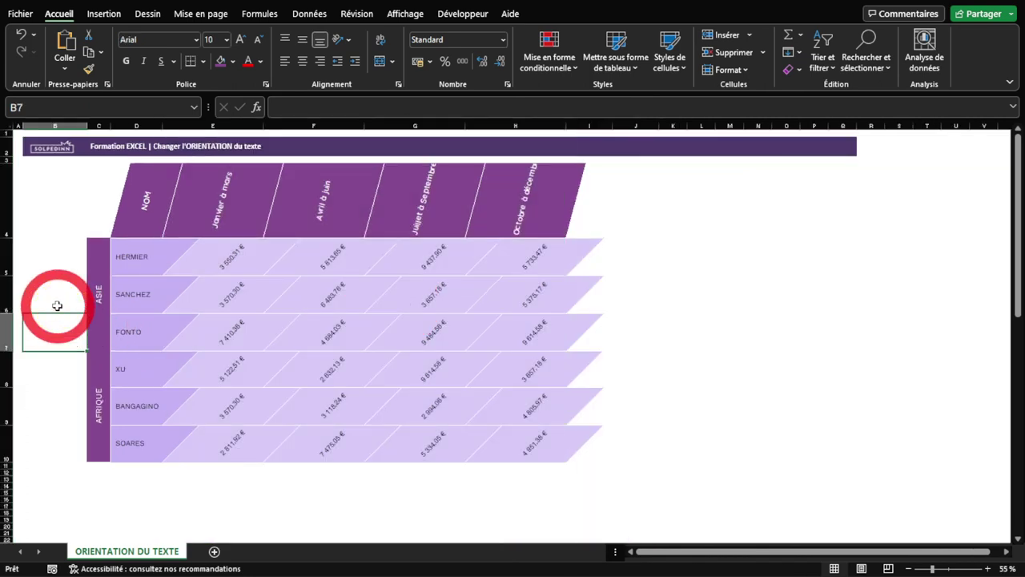